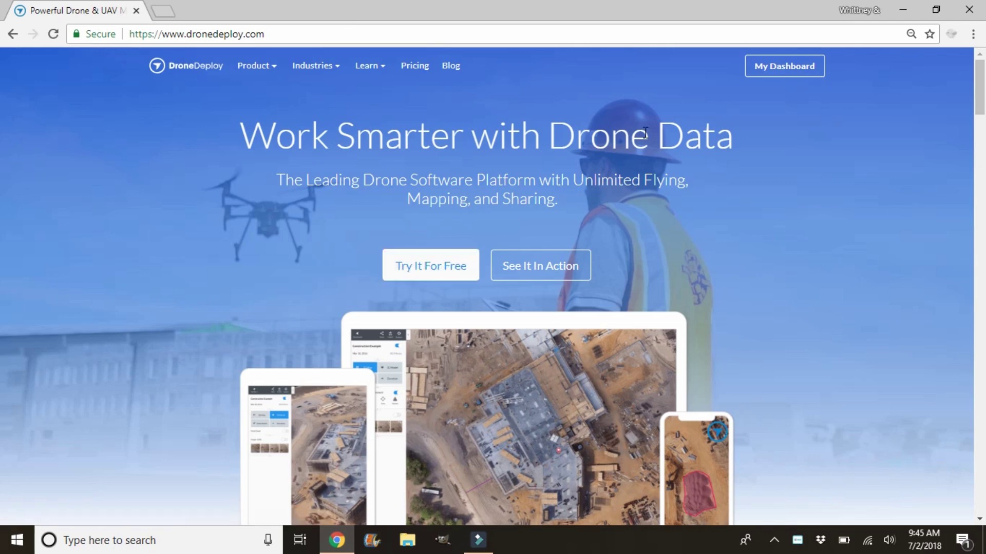
From My Dashboard, create a new map flight plan that opens as 'Untitled Plan'
left_click(792, 70)
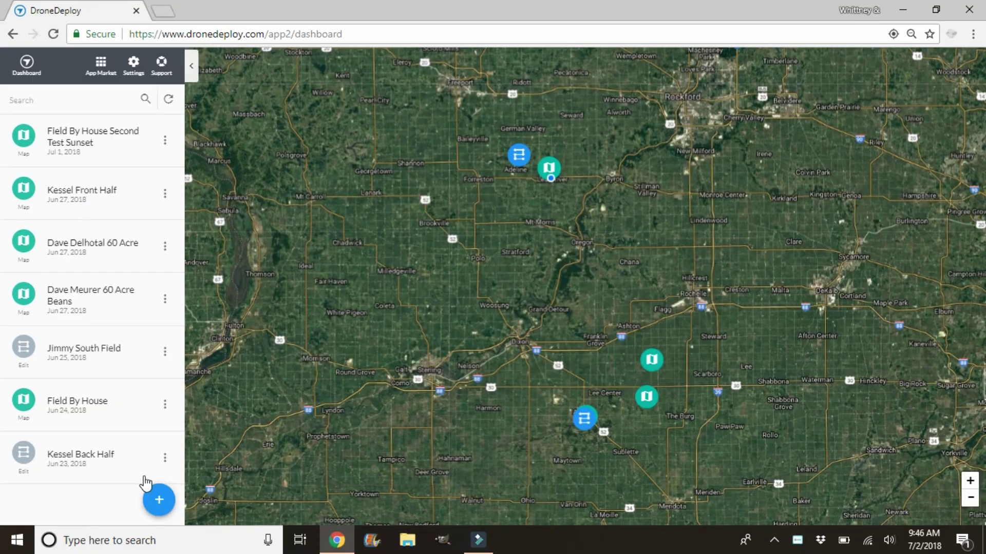
left_click(159, 500)
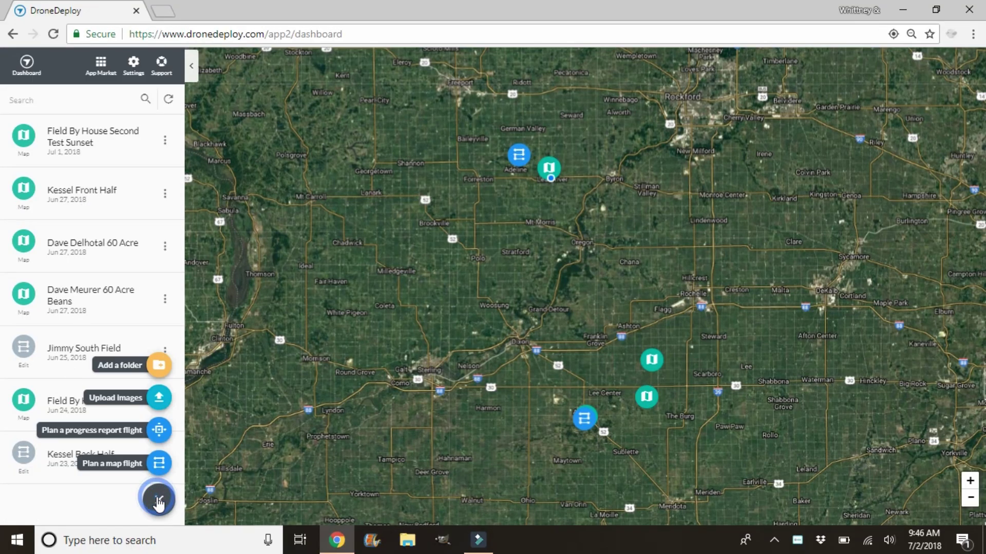
left_click(159, 464)
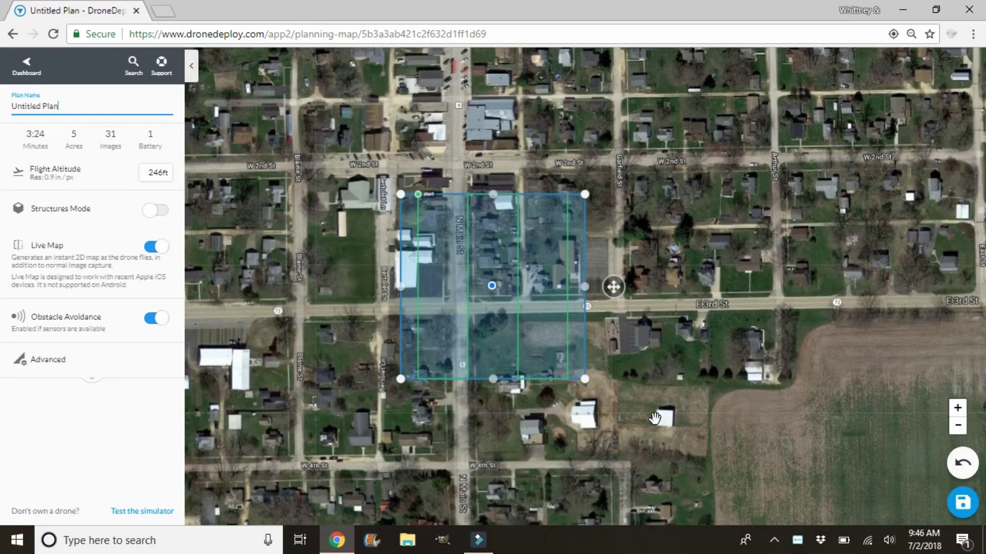
Move the survey box north of town onto the field beside Otter Creek, below W Lightsville Rd
left_click(958, 426)
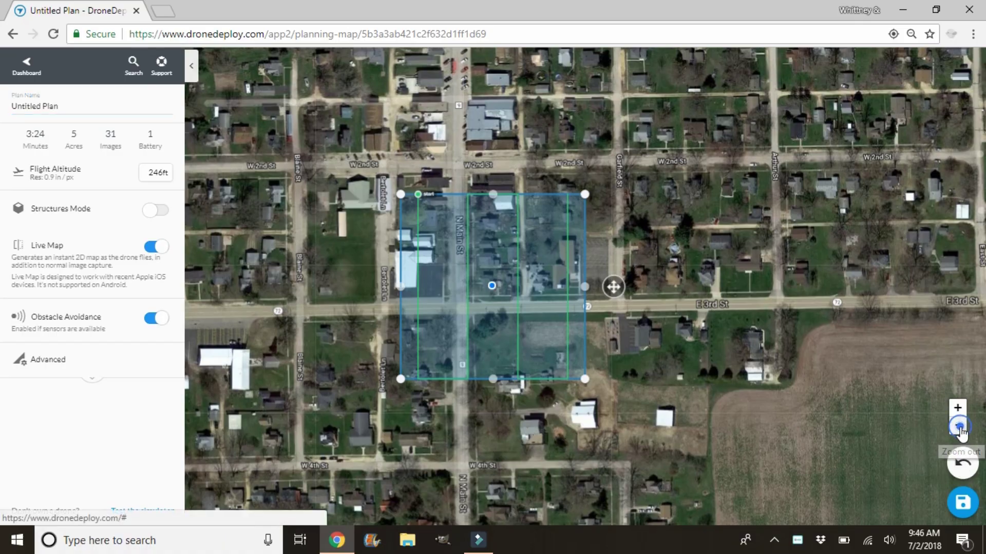
left_click(958, 426)
left_click(958, 426)
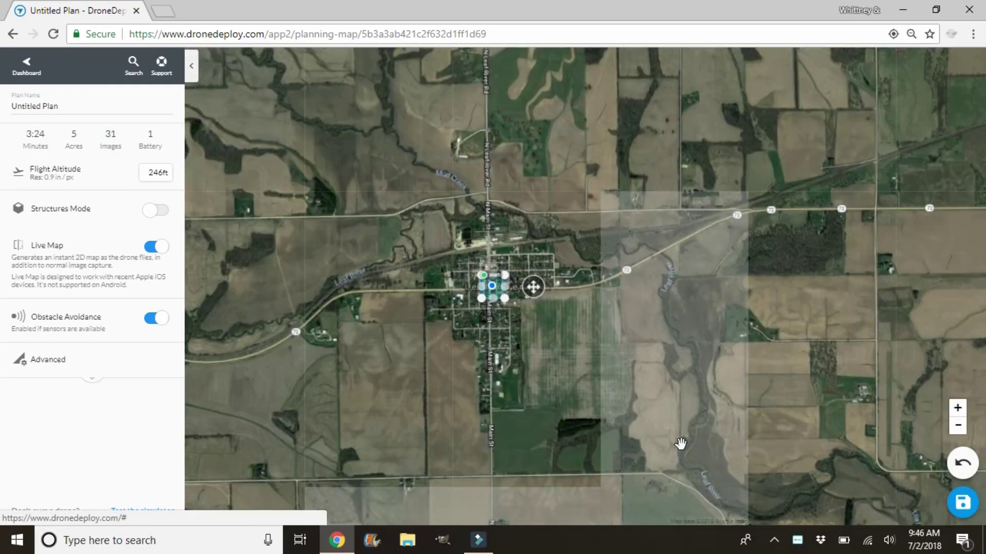
left_click_drag(628, 288, 642, 414)
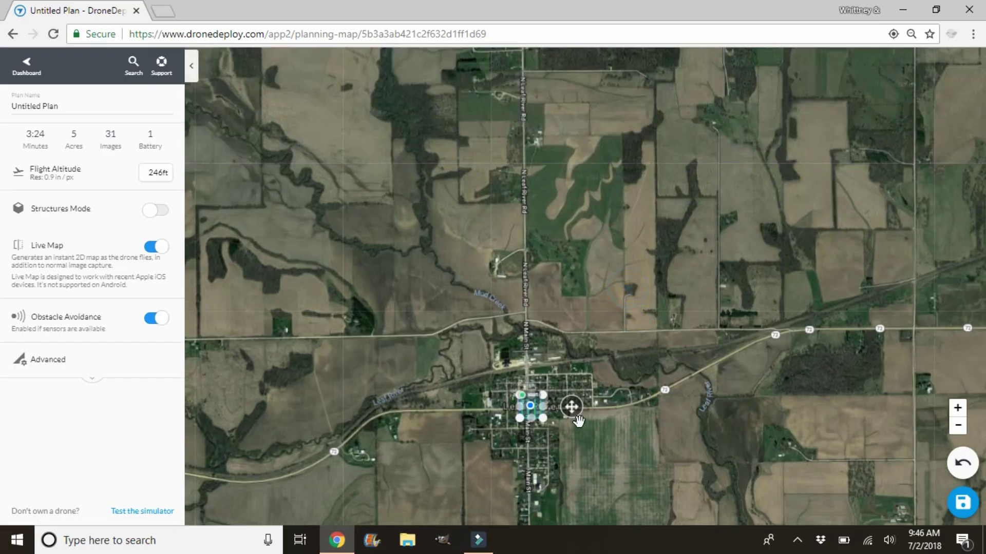
left_click_drag(575, 413, 512, 77)
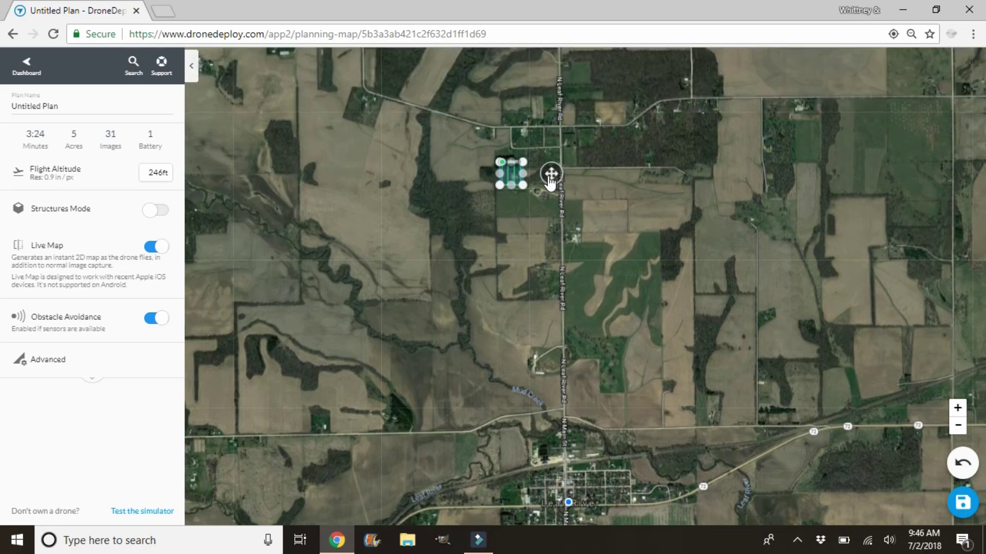
left_click_drag(551, 174, 504, 151)
left_click(957, 407)
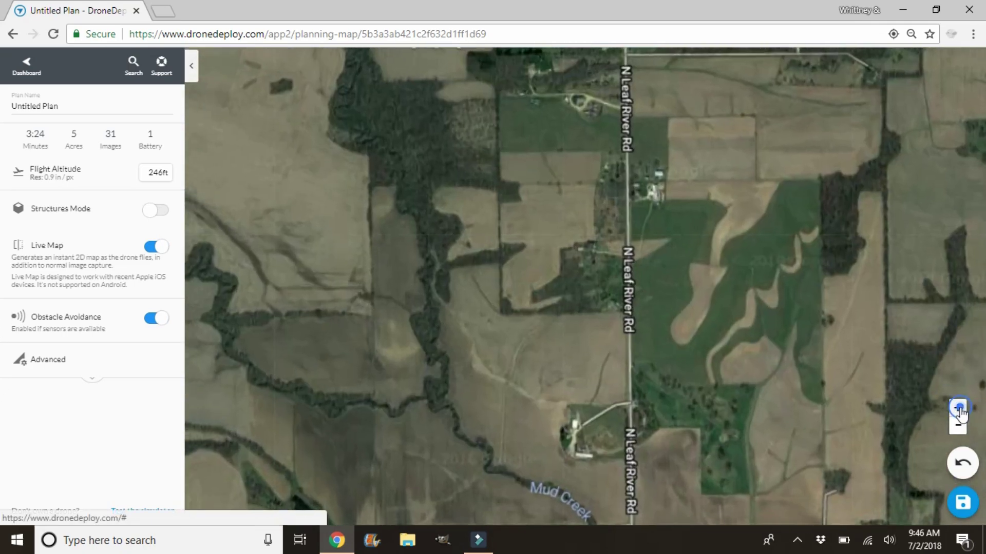
left_click_drag(636, 264, 736, 367)
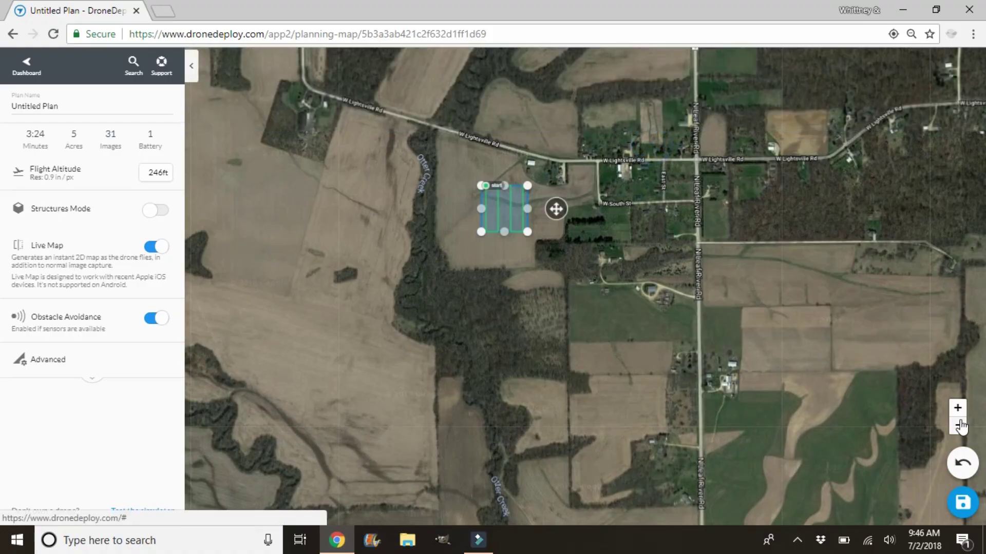
left_click(958, 407)
left_click_drag(592, 131, 604, 301)
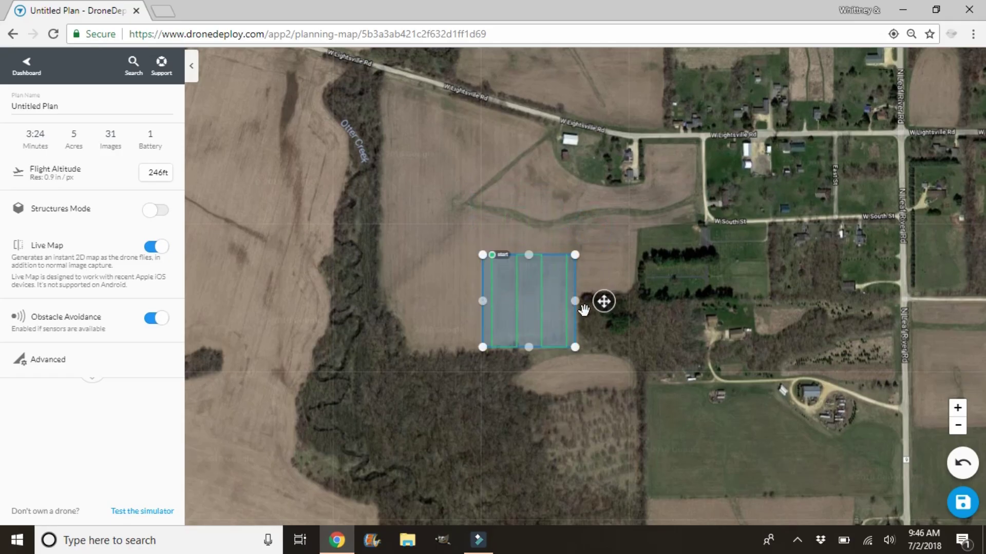
Reshape the boundary to trace the field along Otter Creek and W Lightsville Rd (28 acres)
left_click_drag(483, 303, 409, 353)
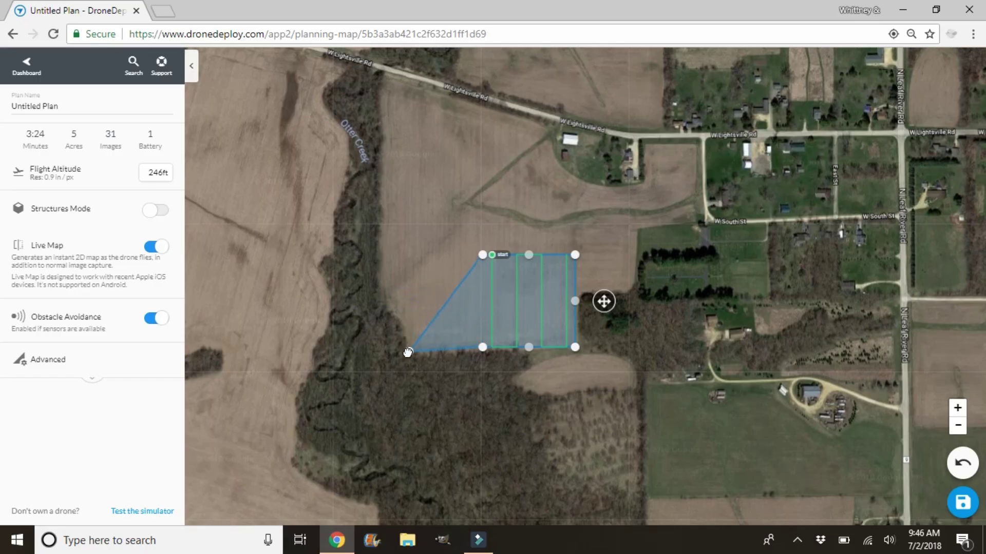
left_click_drag(445, 304, 404, 321)
left_click_drag(480, 255, 544, 124)
left_click_drag(462, 211, 378, 68)
left_click_drag(563, 190, 643, 181)
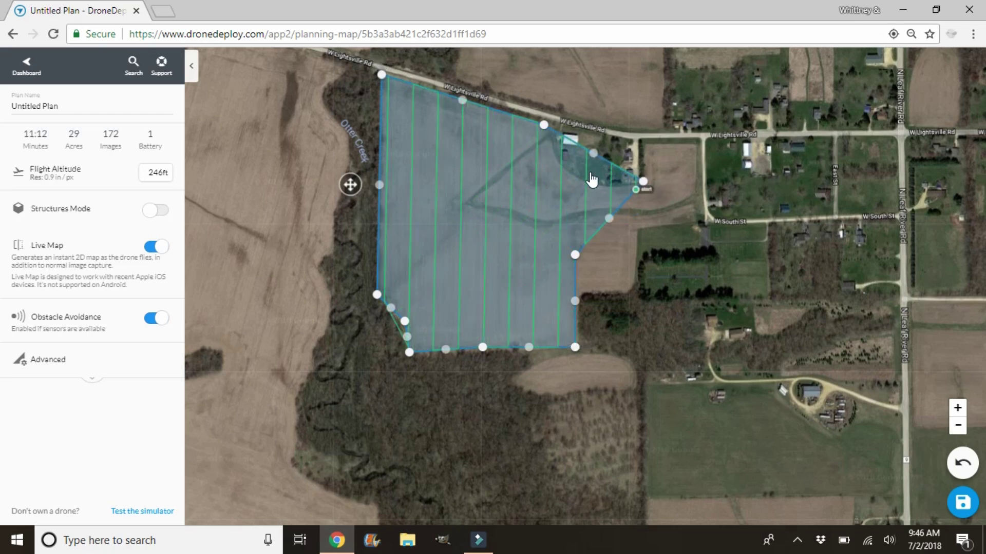
left_click_drag(593, 153, 613, 187)
left_click_drag(563, 154, 554, 160)
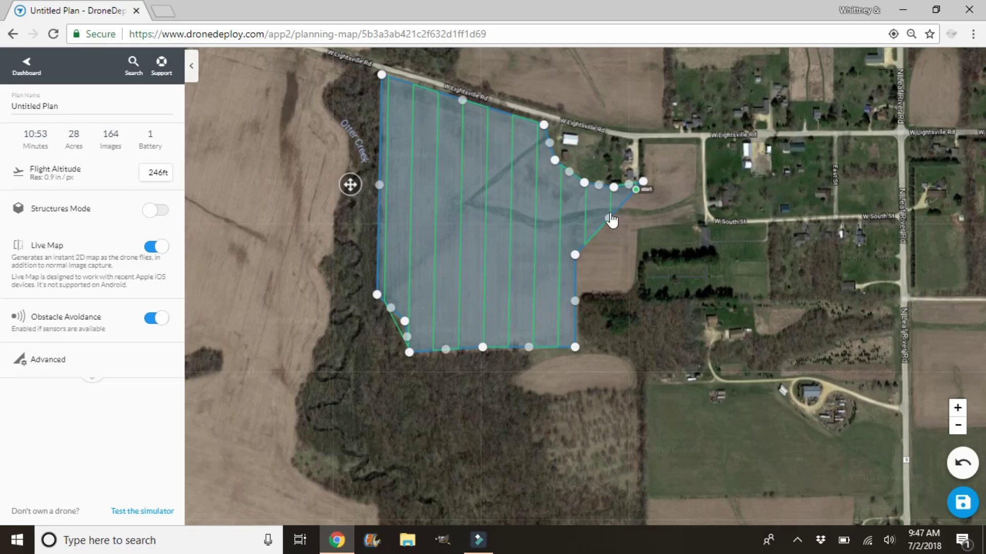
left_click_drag(609, 219, 641, 143)
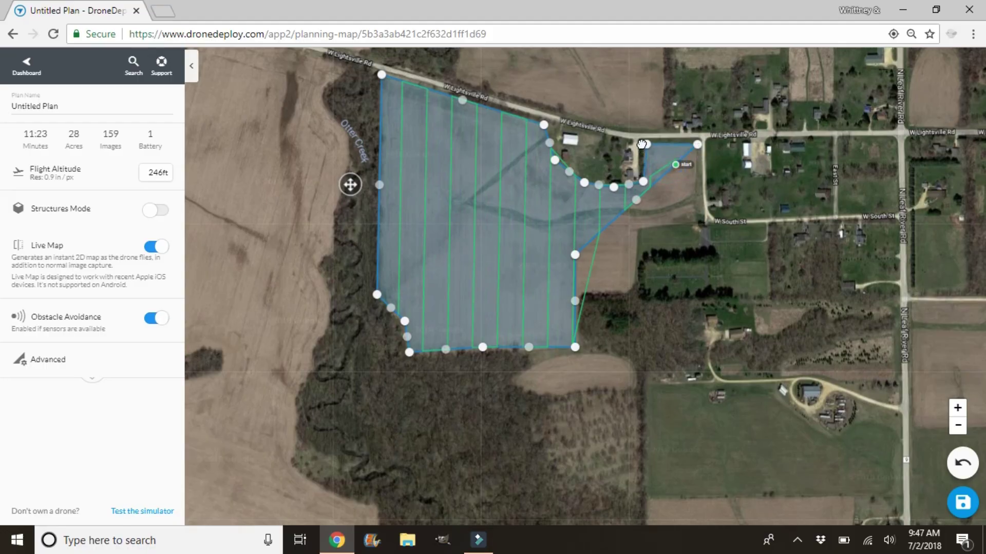
Stretch the boundary east to W South St and square its corners (33 acres, 191 images)
left_click_drag(639, 200, 702, 223)
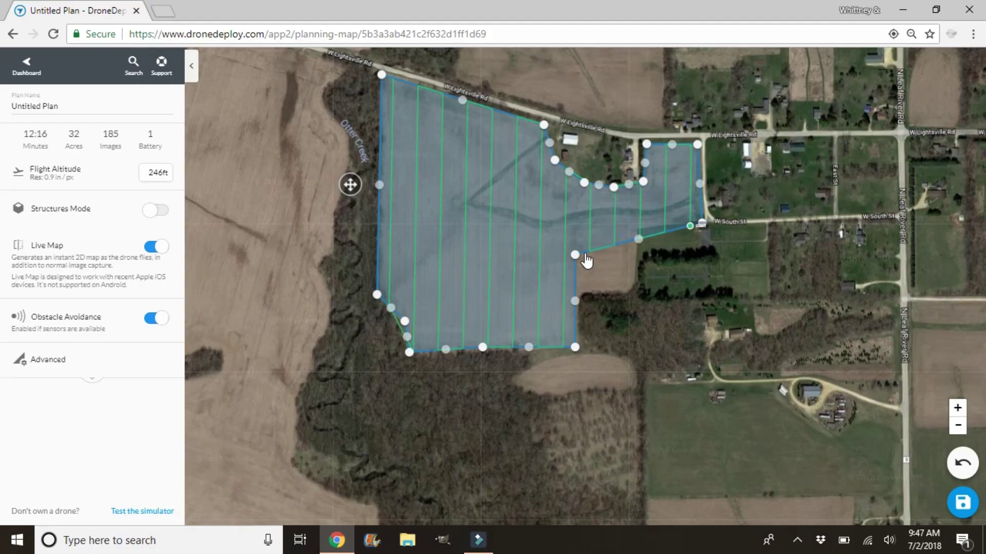
left_click_drag(638, 239, 632, 292)
left_click_drag(575, 255, 579, 295)
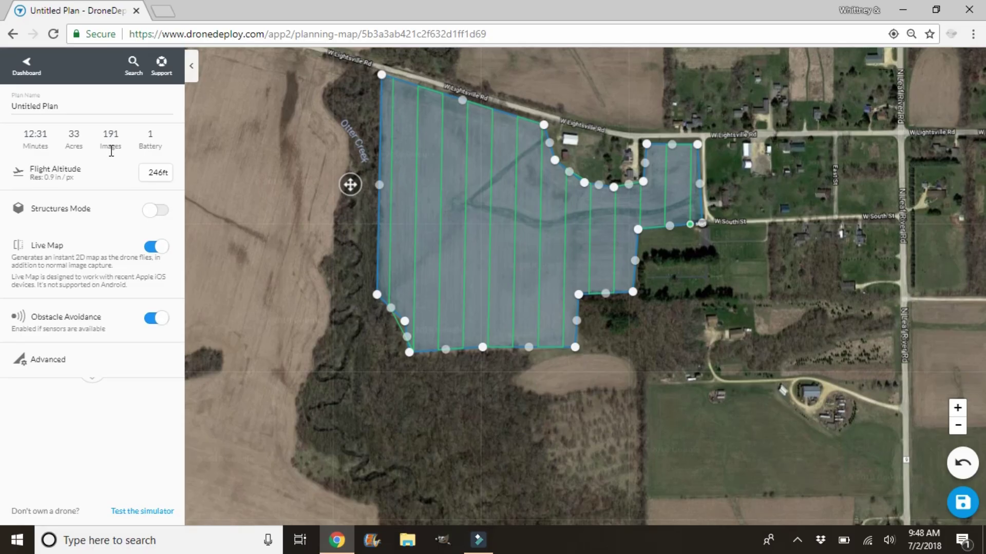
Set flight altitude to 300ft (136 images, 10:14 minutes) and toggle Live Map
left_click(155, 174)
left_click_drag(146, 173, 200, 168)
type("300")
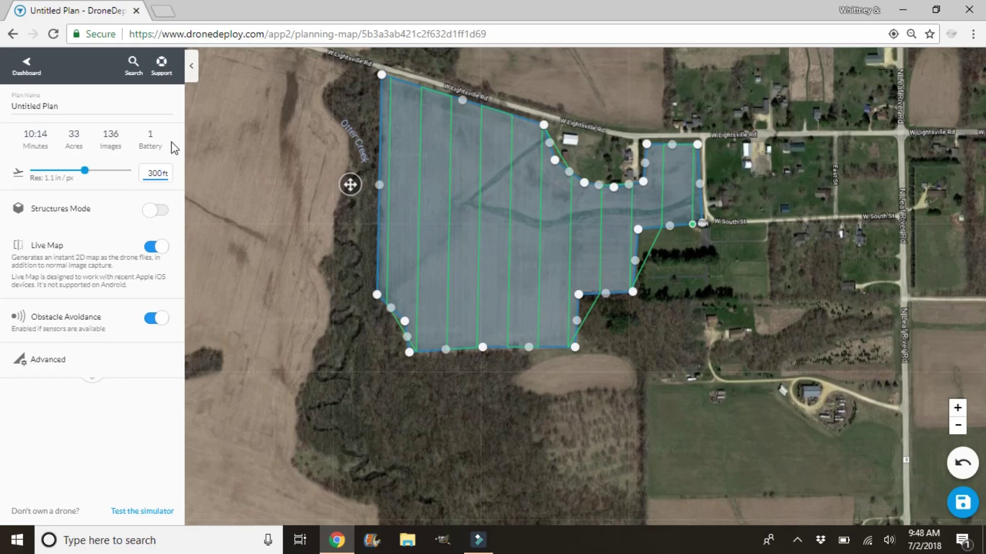
left_click(161, 255)
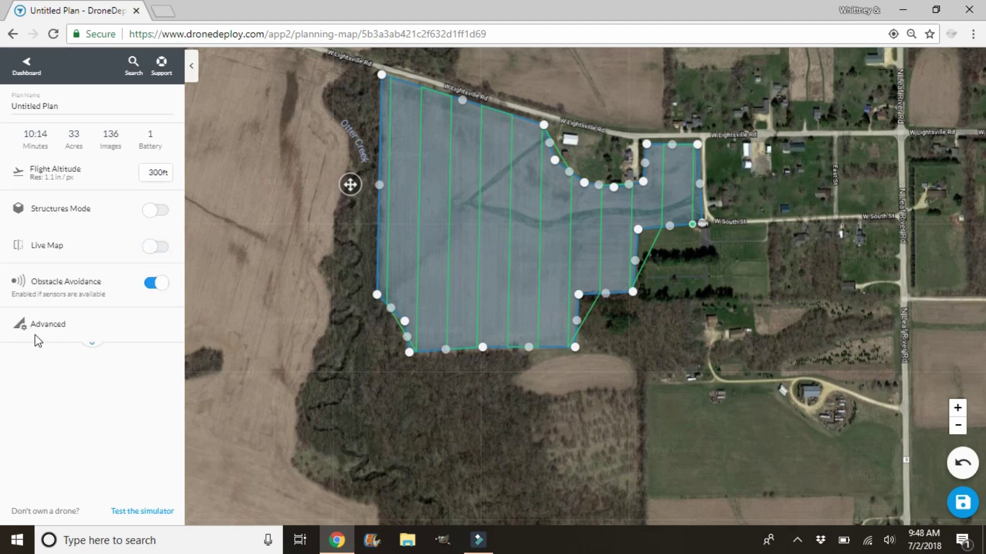
Set the Advanced flight direction to 111° (129 images, 10:11 minutes) and save the plan
left_click(34, 325)
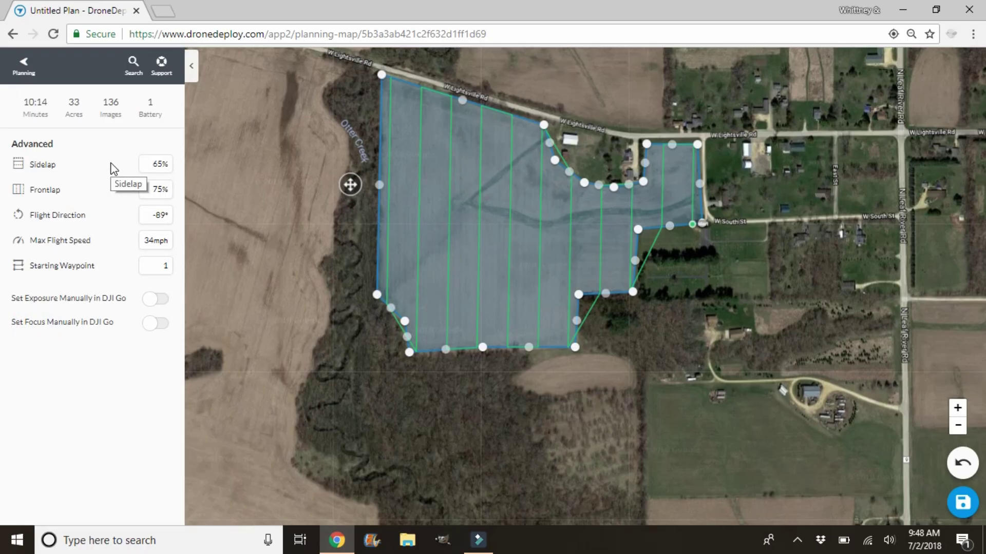
left_click(162, 217)
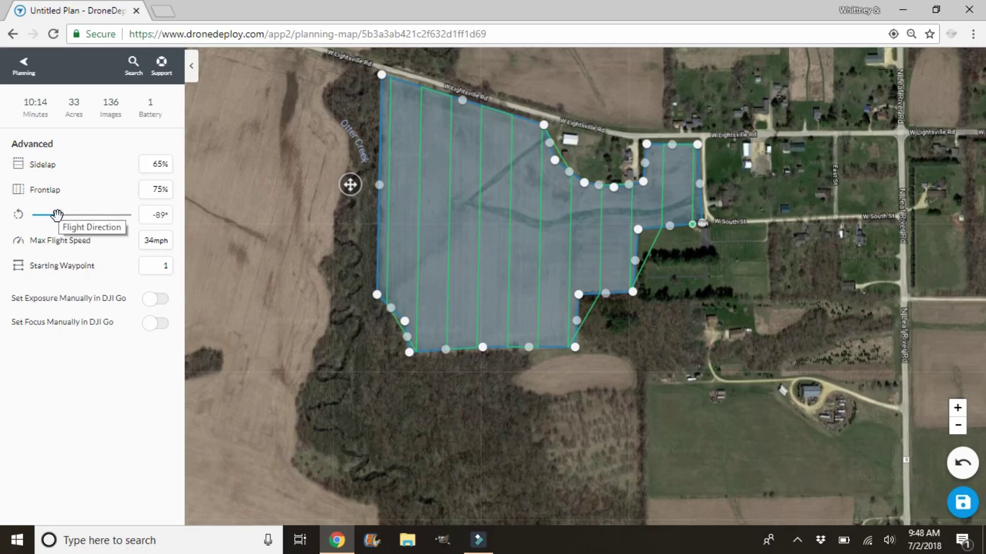
left_click_drag(57, 216, 116, 223)
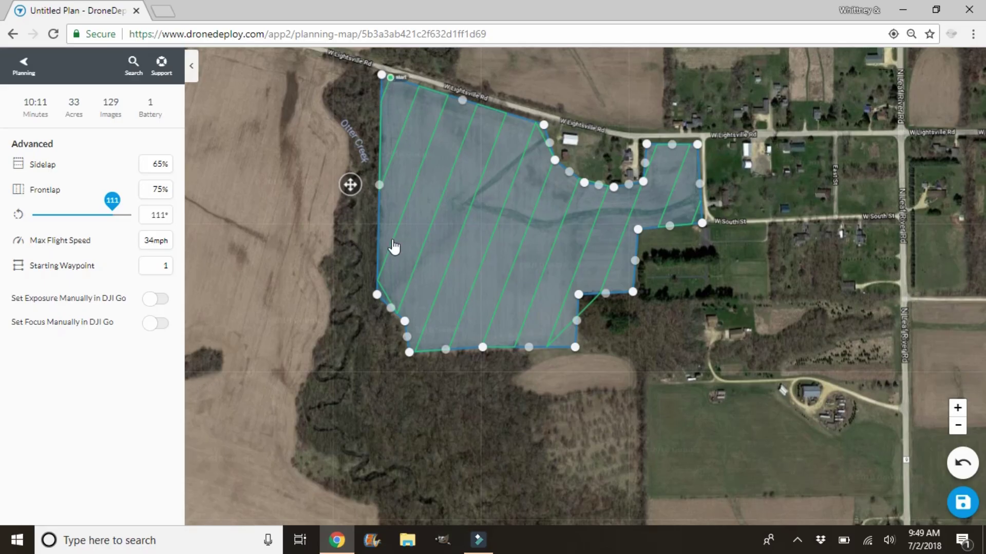
left_click(171, 267)
left_click(964, 508)
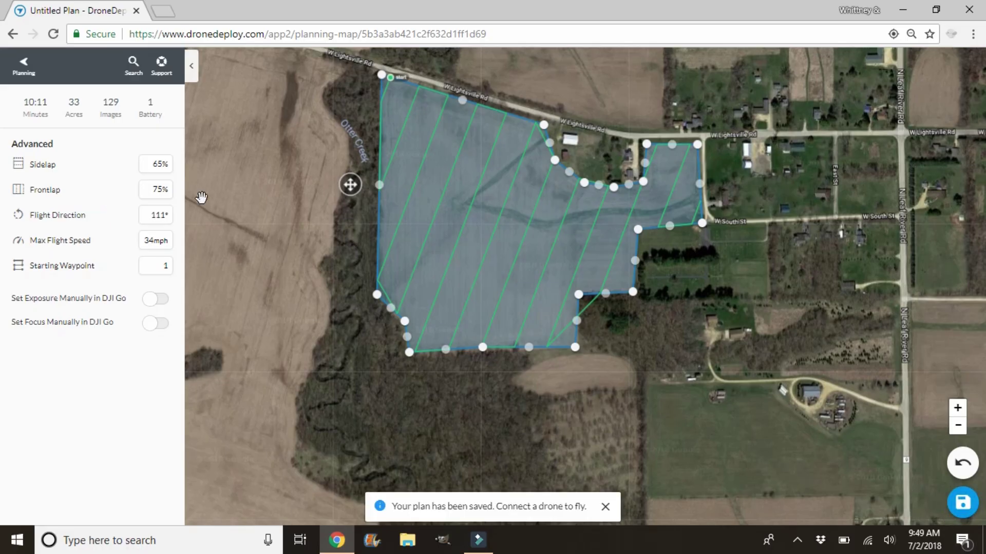
Rename the plan to 'Subscribe to our channel!!!', save it, and return to the dashboard
left_click(24, 68)
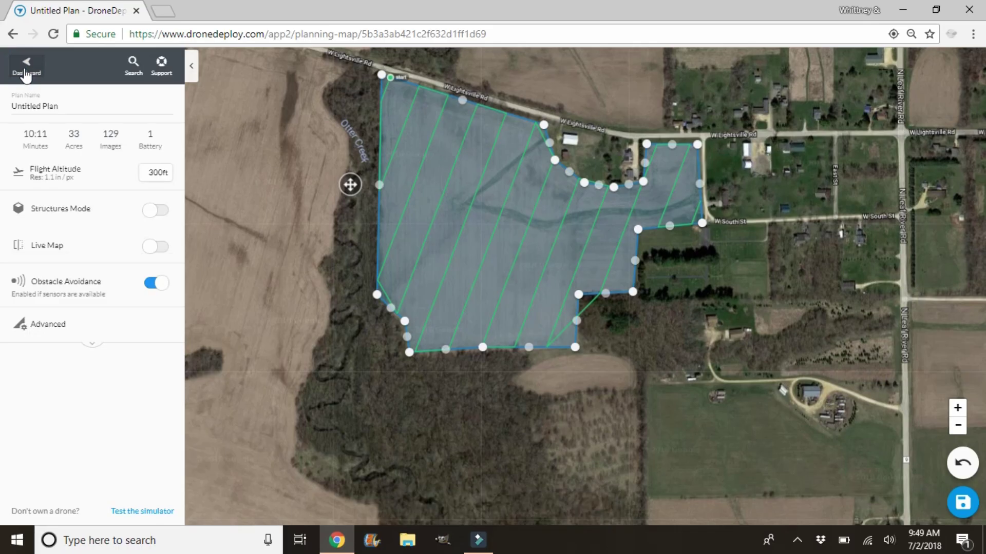
left_click(86, 111)
double_click(86, 111)
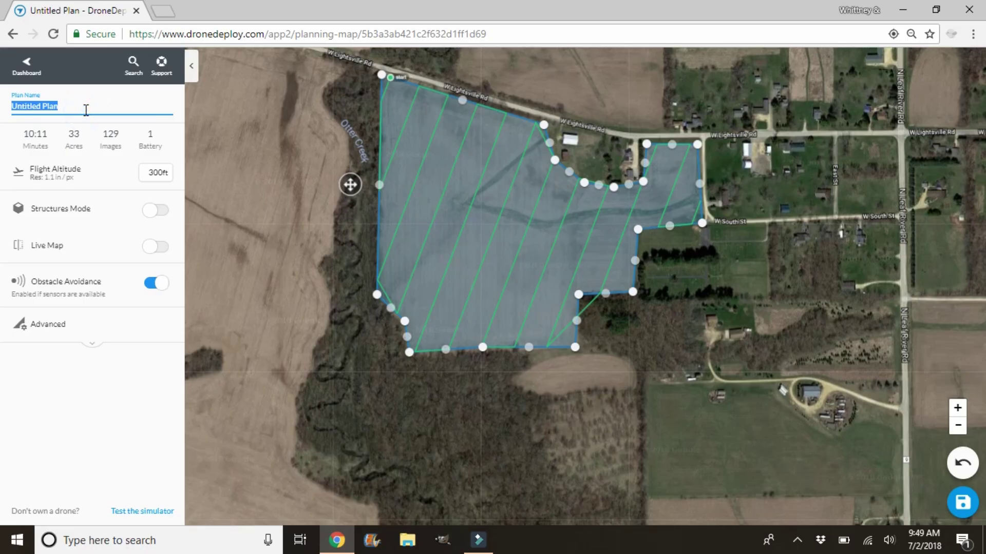
left_click(86, 109)
key("BackSpace")
key("BackSpace")
key("BackSpace")
key("BackSpace")
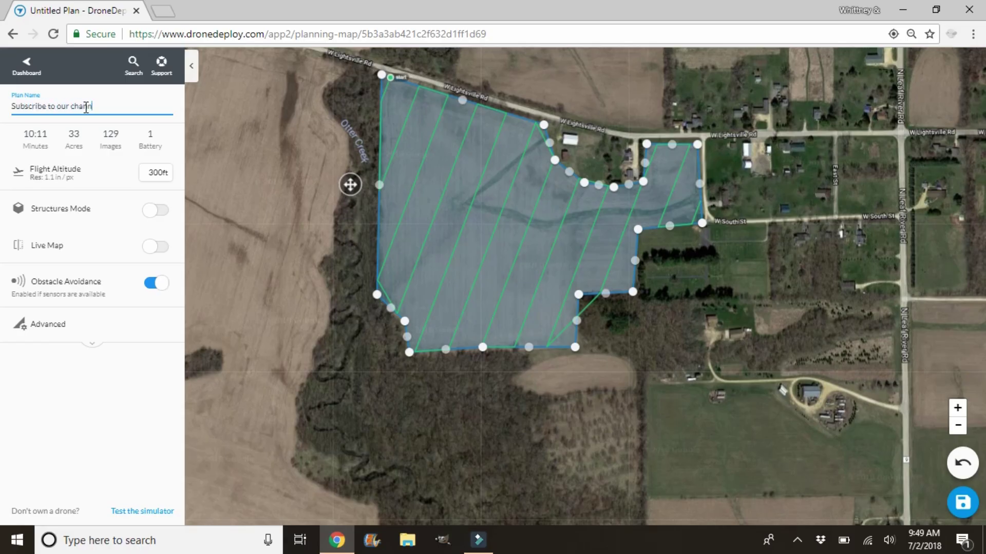
left_click(962, 503)
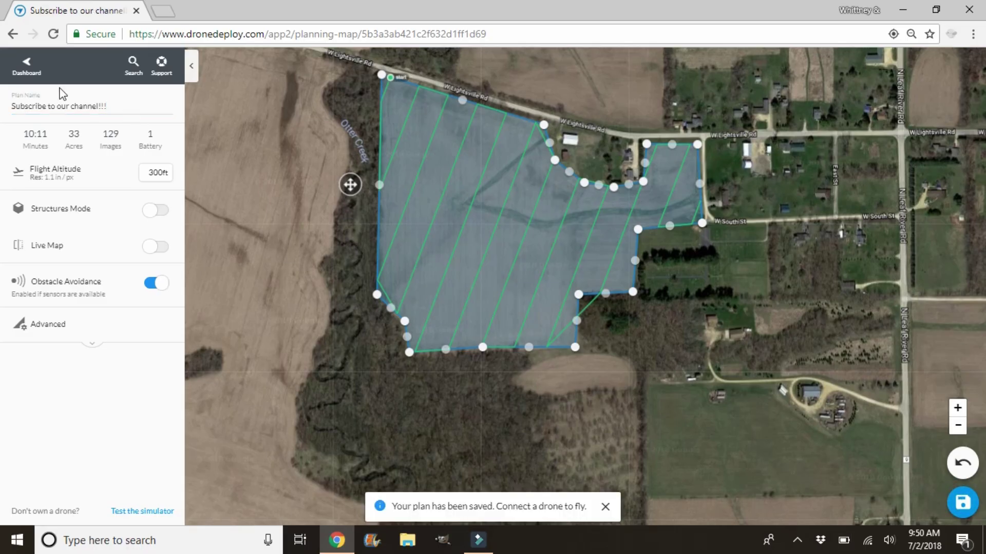
left_click(28, 71)
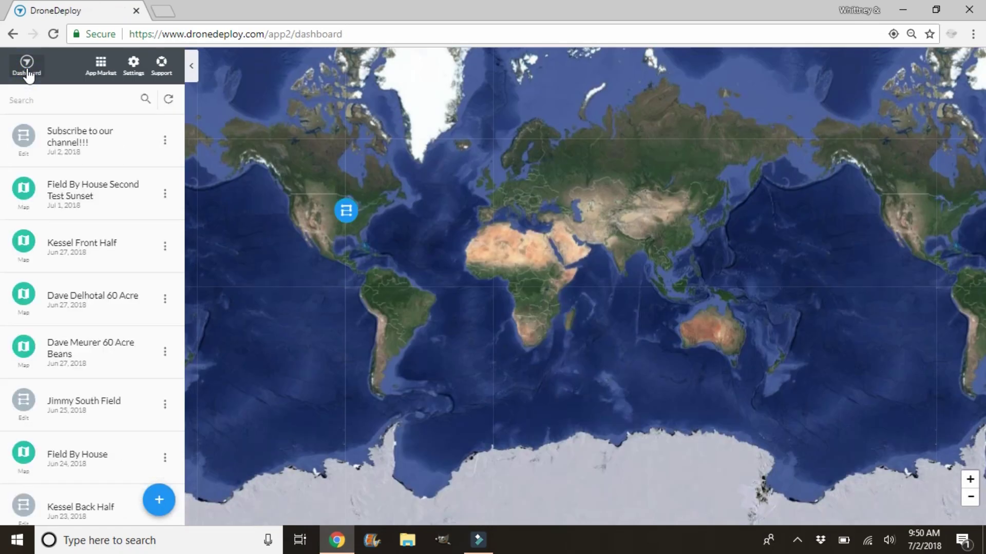
Open 'Subscribe to our channel!!!' from the plan list, return, then reopen it for flying
left_click(121, 146)
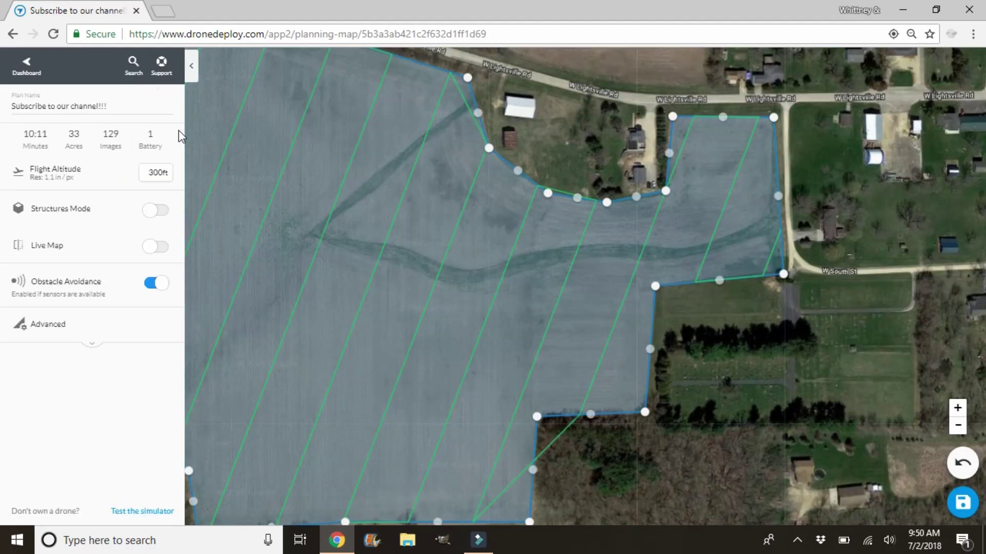
left_click(30, 67)
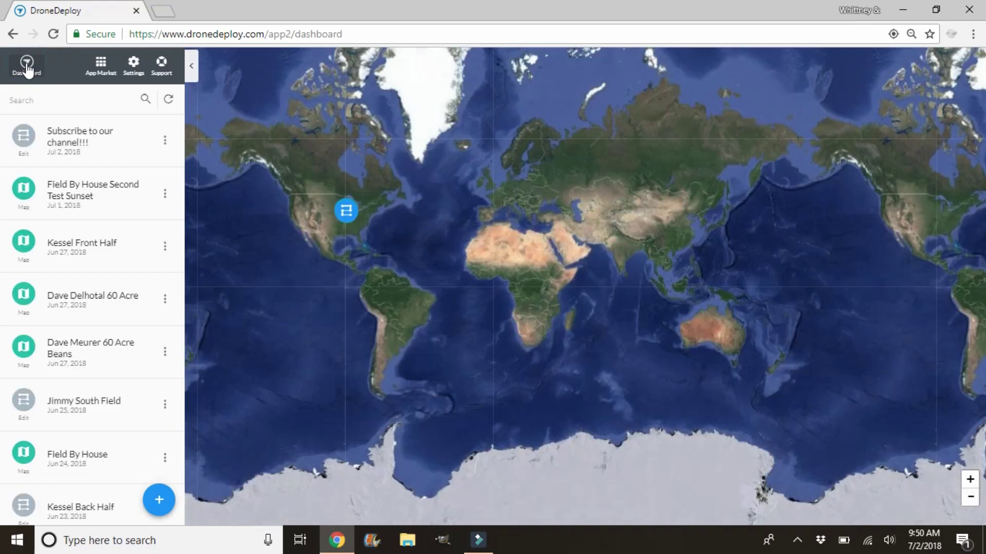
left_click(89, 153)
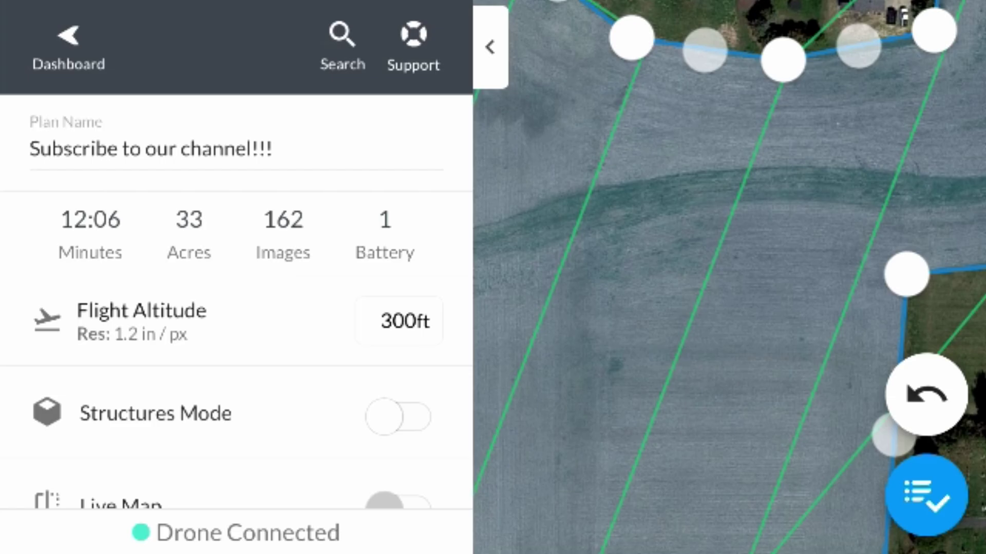
Collapse the plan details panel and start the preflight checklist to fly the field
left_click(490, 47)
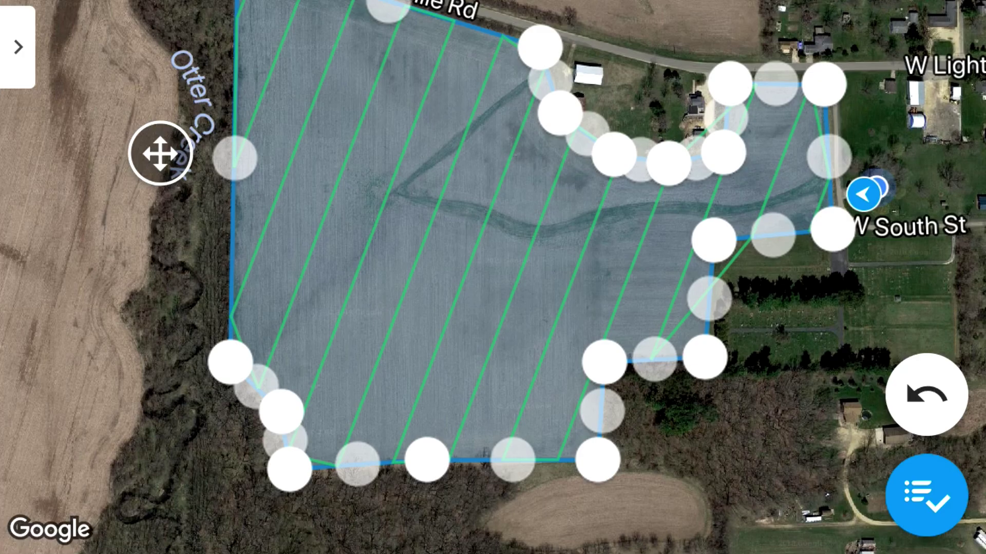
left_click(927, 496)
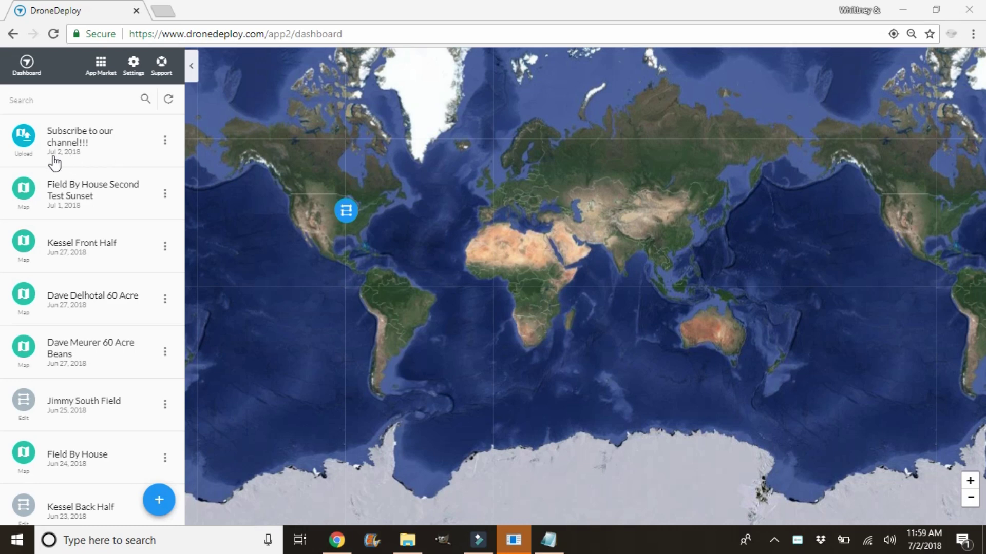
Open the first plan's photo upload page and bring up the 101MEDIA drone photo folder
left_click(25, 145)
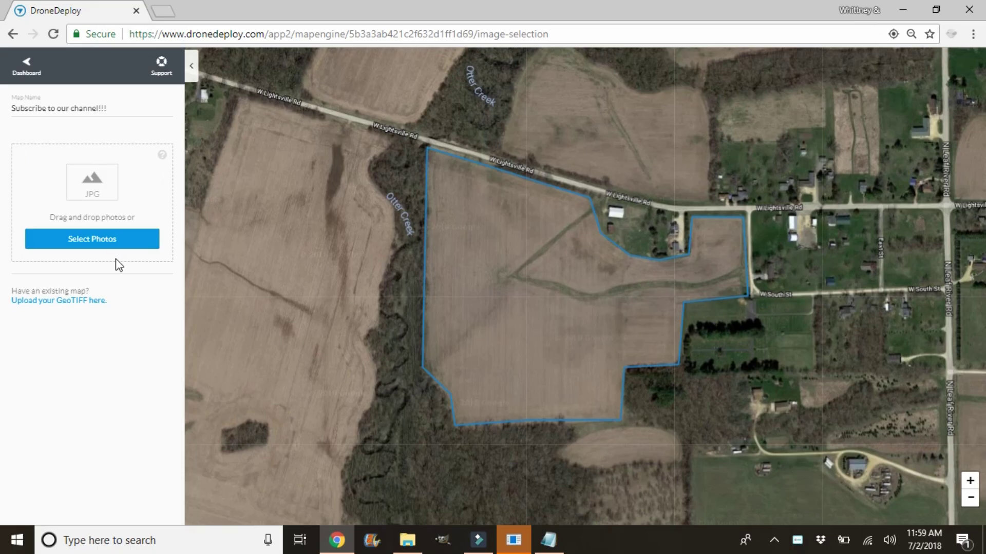
left_click(407, 541)
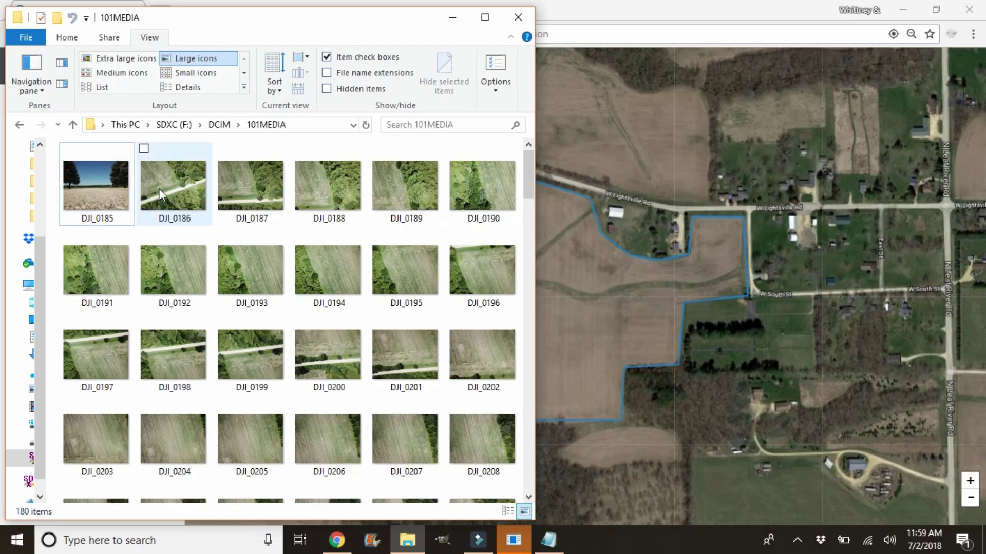
mouse_move(159, 189)
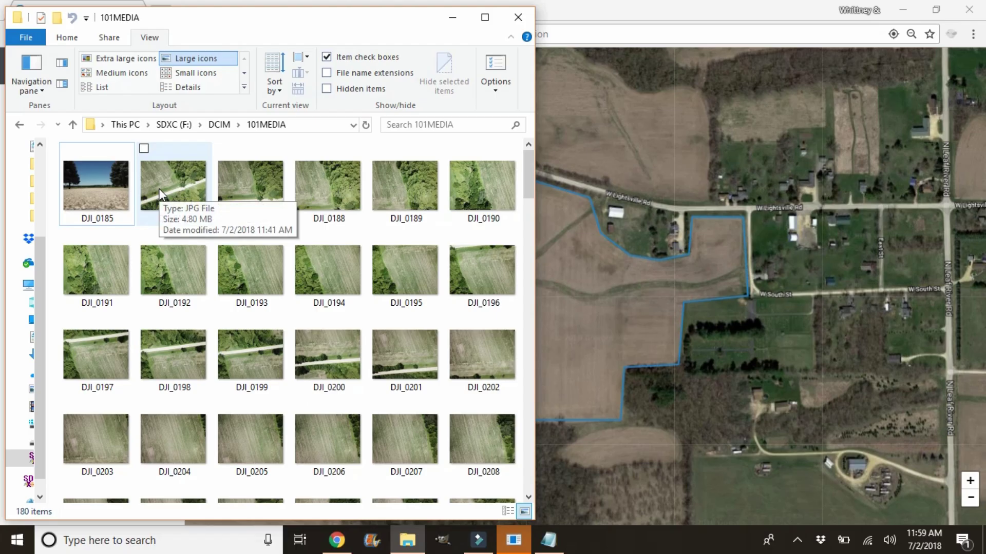